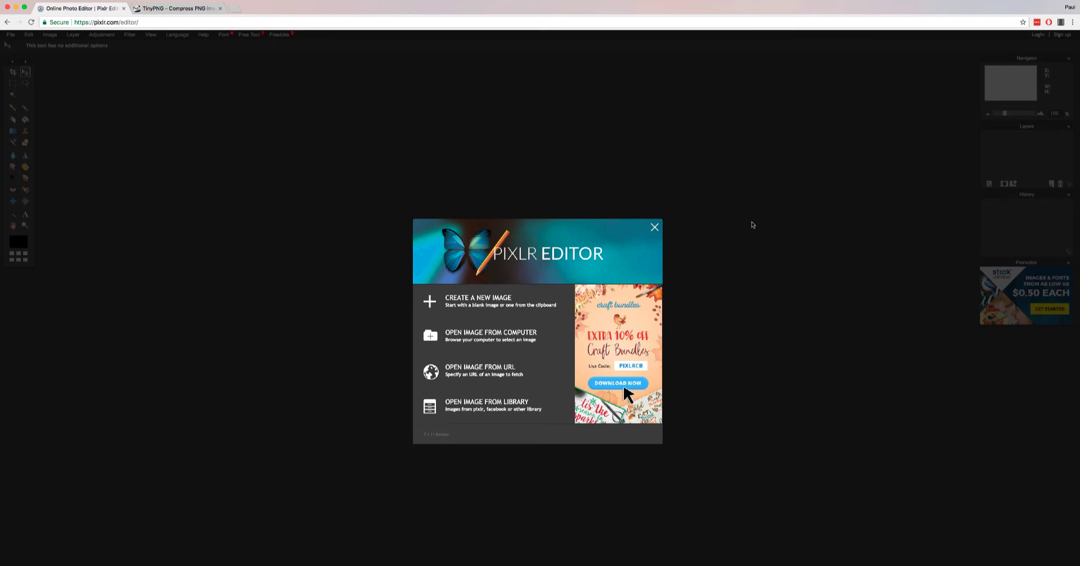
- Examine the web addresses of the Pixlr Editor and TinyPNG pages, and return to Pixlr Editor
{"action": "left_click", "coordinate": [147, 22]}
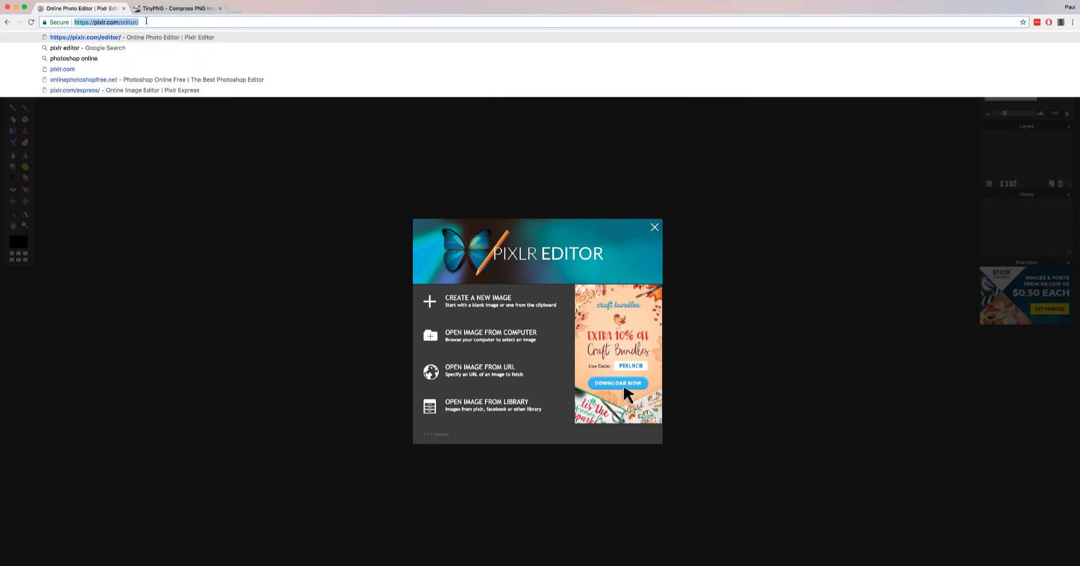
{"action": "left_click", "coordinate": [146, 22]}
{"action": "left_click", "coordinate": [317, 240]}
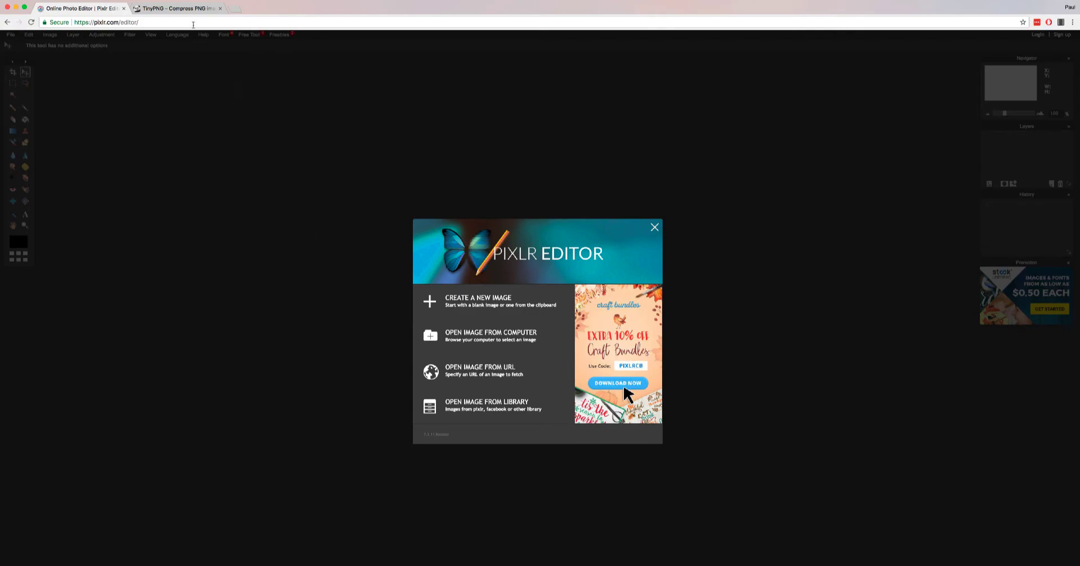
{"action": "left_click", "coordinate": [175, 9]}
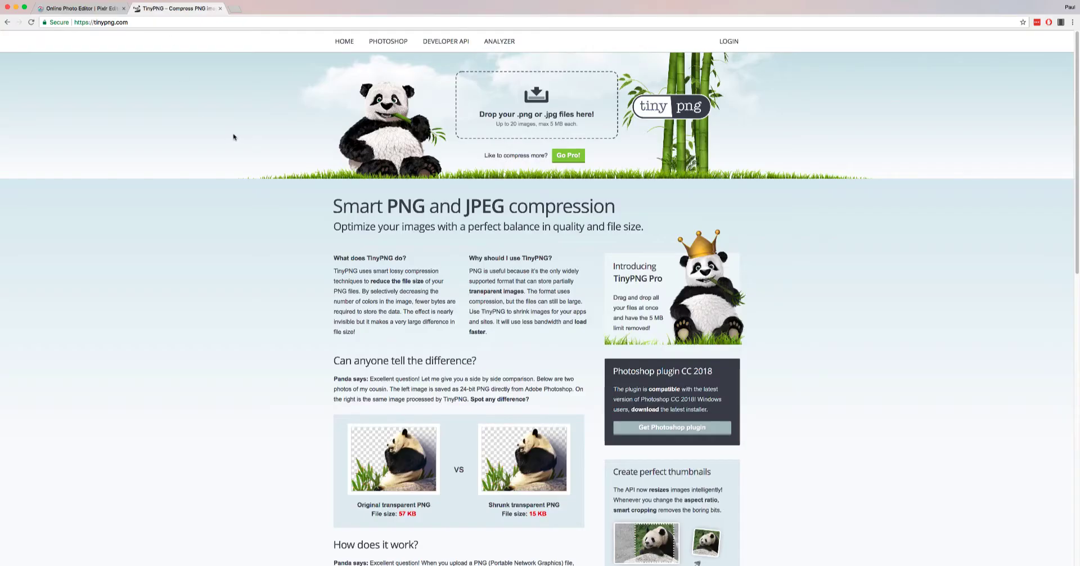
{"action": "left_click_drag", "start_coordinate": [128, 22], "coordinate": [79, 21]}
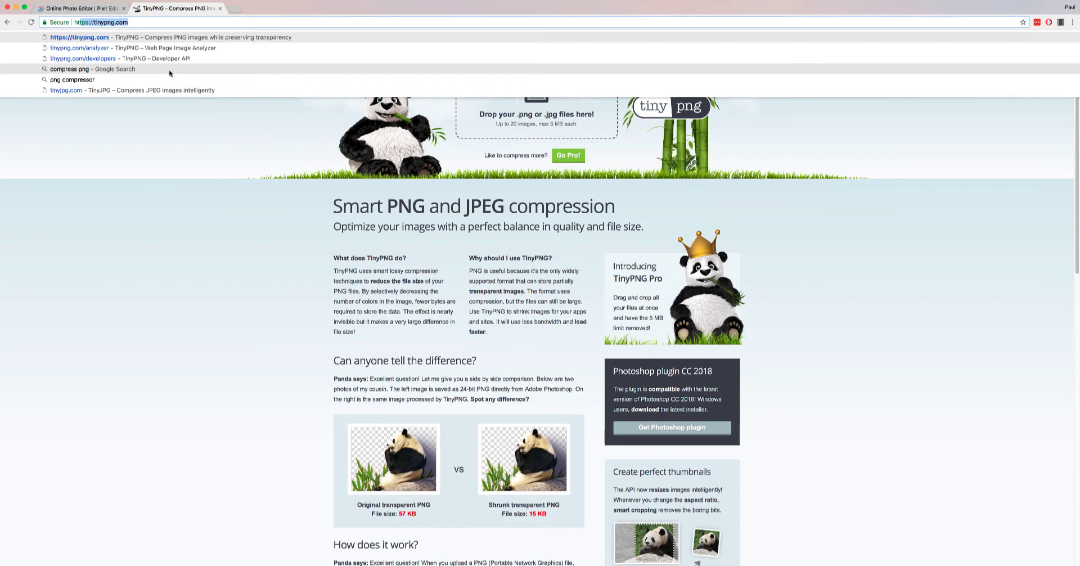
{"action": "left_click", "coordinate": [235, 152]}
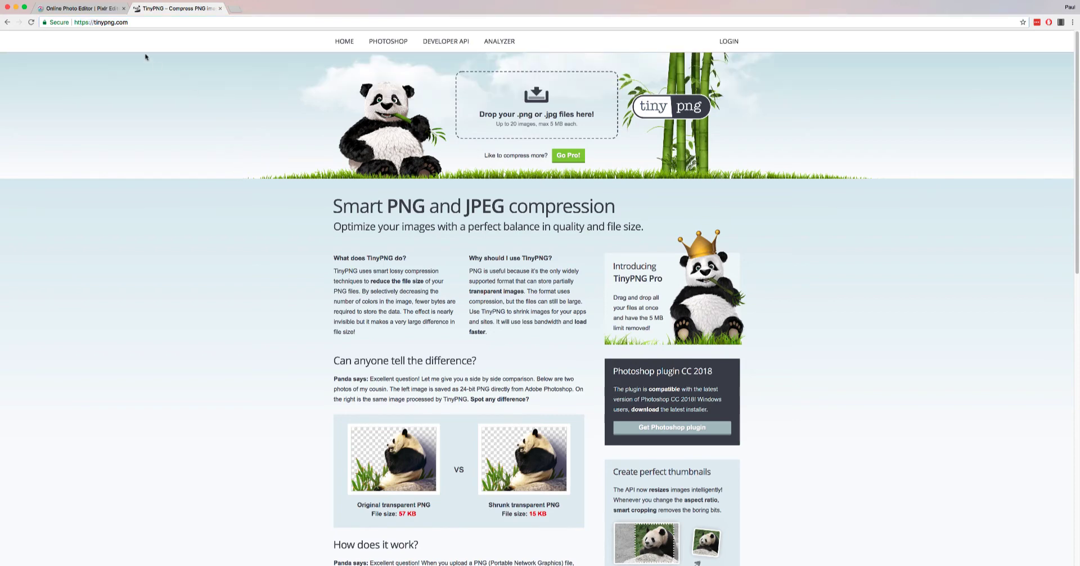
{"action": "left_click", "coordinate": [79, 9]}
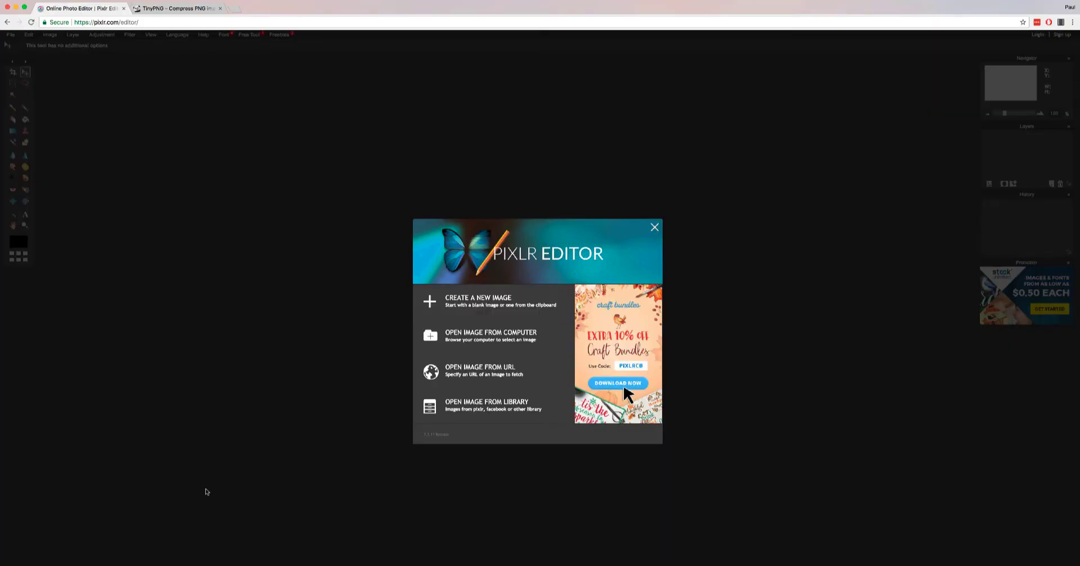
- Switch to Finder and select the large Unsplash JPG photo on the Desktop to preview it
{"action": "left_click", "coordinate": [196, 562]}
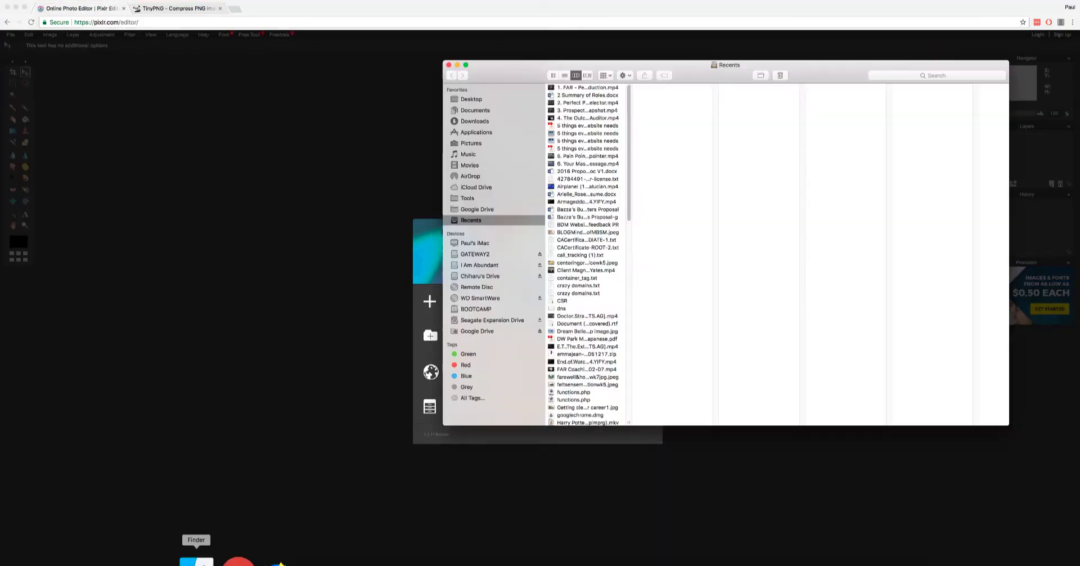
{"action": "left_click", "coordinate": [471, 101]}
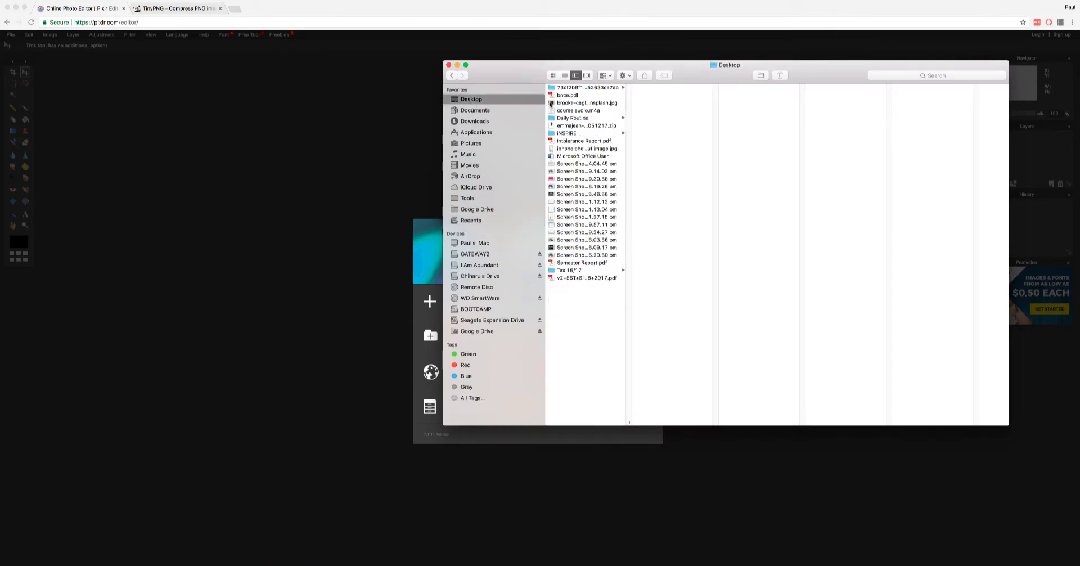
{"action": "left_click", "coordinate": [569, 102]}
{"action": "left_click_drag", "start_coordinate": [743, 76], "coordinate": [494, 93]}
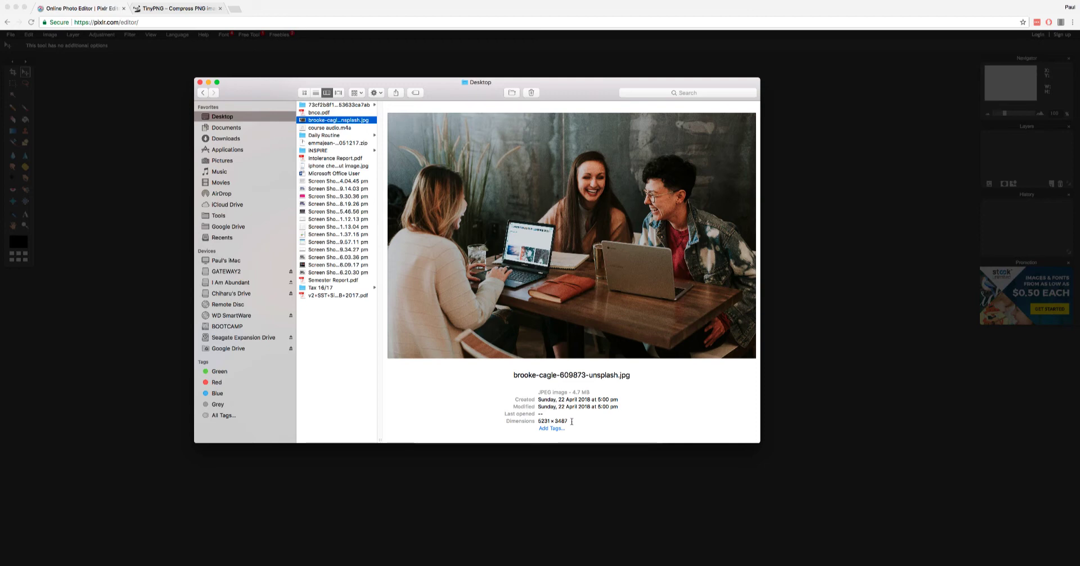
- Examine the selected photo's pixel dimensions and file size in the Finder preview
{"action": "left_click_drag", "start_coordinate": [568, 421], "coordinate": [539, 421]}
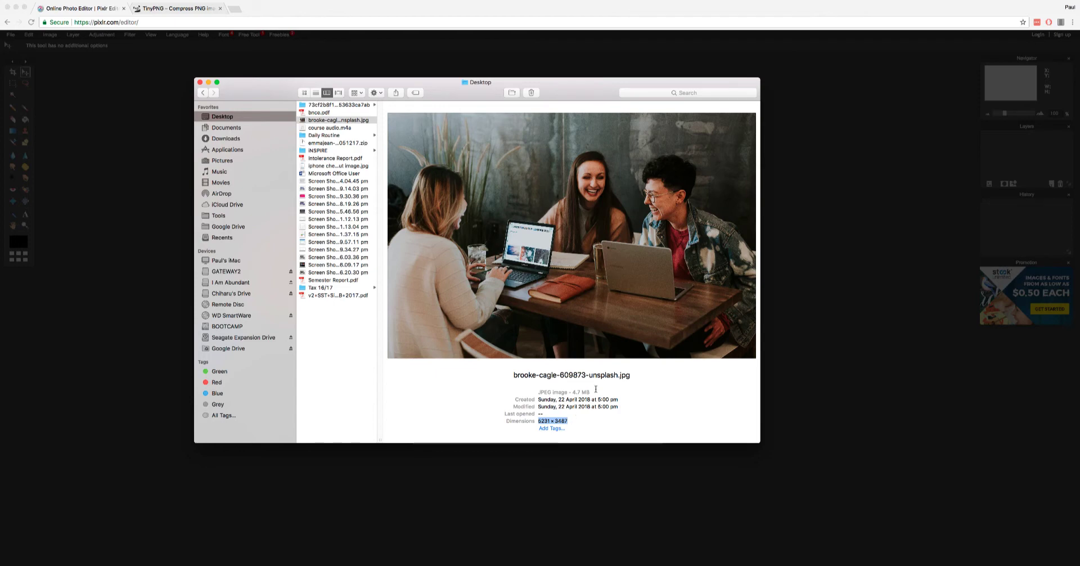
{"action": "left_click_drag", "start_coordinate": [591, 391], "coordinate": [573, 391]}
{"action": "left_click", "coordinate": [590, 391]}
{"action": "left_click_drag", "start_coordinate": [590, 391], "coordinate": [573, 391]}
{"action": "left_click", "coordinate": [597, 393]}
{"action": "left_click", "coordinate": [592, 392]}
{"action": "left_click", "coordinate": [591, 393]}
{"action": "left_click", "coordinate": [593, 392]}
{"action": "left_click_drag", "start_coordinate": [593, 392], "coordinate": [572, 392]}
{"action": "left_click", "coordinate": [593, 392]}
{"action": "left_click", "coordinate": [597, 393]}
{"action": "left_click_drag", "start_coordinate": [592, 393], "coordinate": [573, 392]}
{"action": "left_click", "coordinate": [573, 392]}
{"action": "left_click_drag", "start_coordinate": [576, 418], "coordinate": [539, 419]}
{"action": "right_click", "coordinate": [536, 423]}
{"action": "left_click", "coordinate": [571, 420]}
{"action": "left_click", "coordinate": [578, 421]}
{"action": "left_click_drag", "start_coordinate": [589, 392], "coordinate": [572, 392]}
{"action": "left_click", "coordinate": [594, 392]}
- Return to Pixlr Editor and open the Unsplash JPG photo from the computer's Desktop
{"action": "left_click", "coordinate": [136, 201]}
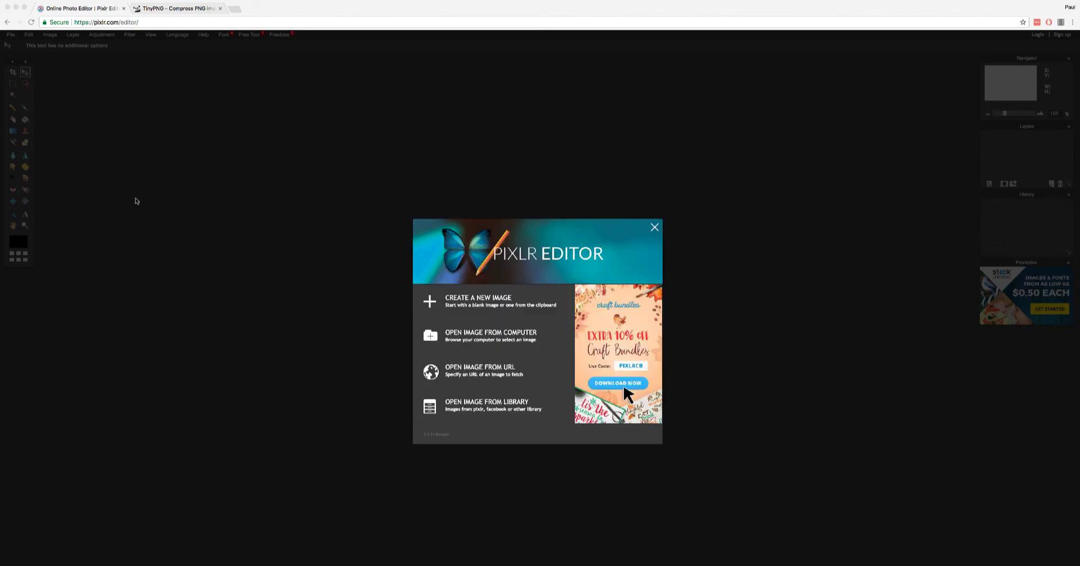
{"action": "left_click", "coordinate": [494, 339]}
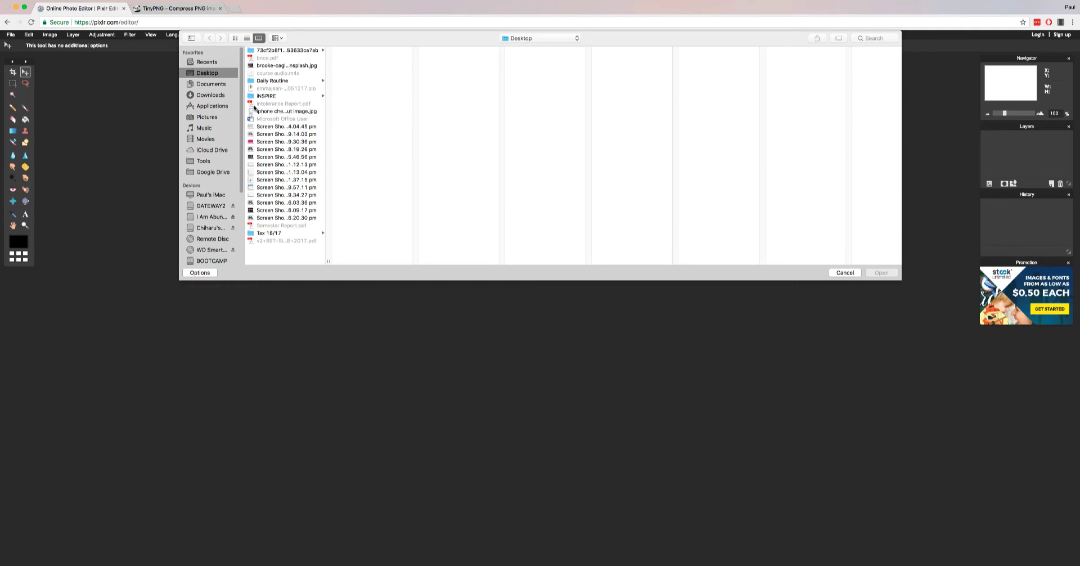
{"action": "left_click", "coordinate": [275, 66]}
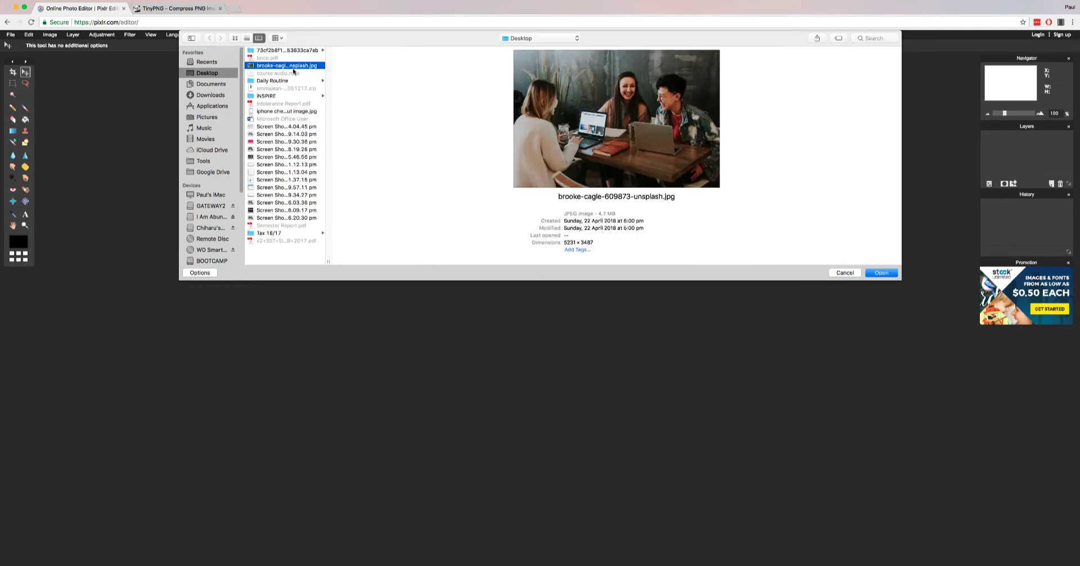
{"action": "left_click", "coordinate": [876, 273]}
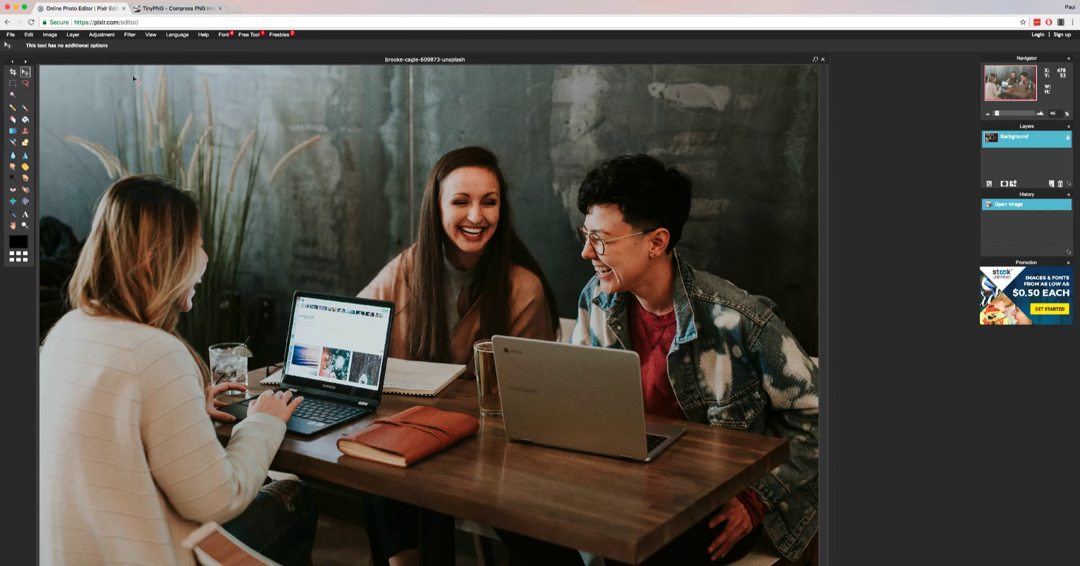
- Resize the image to 600 pixels wide with proportions constrained
{"action": "left_click", "coordinate": [50, 36]}
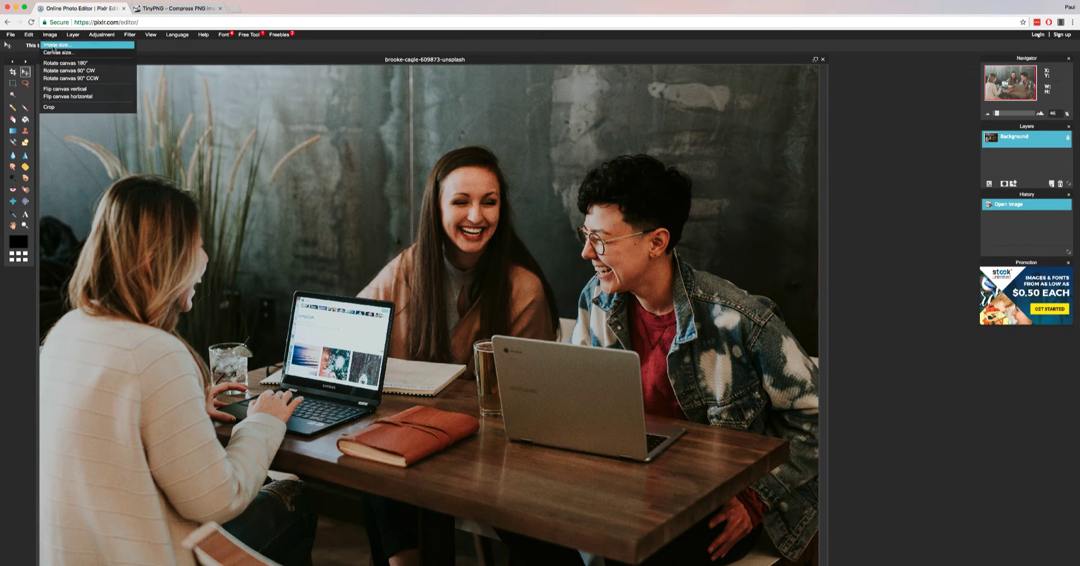
{"action": "left_click", "coordinate": [54, 47]}
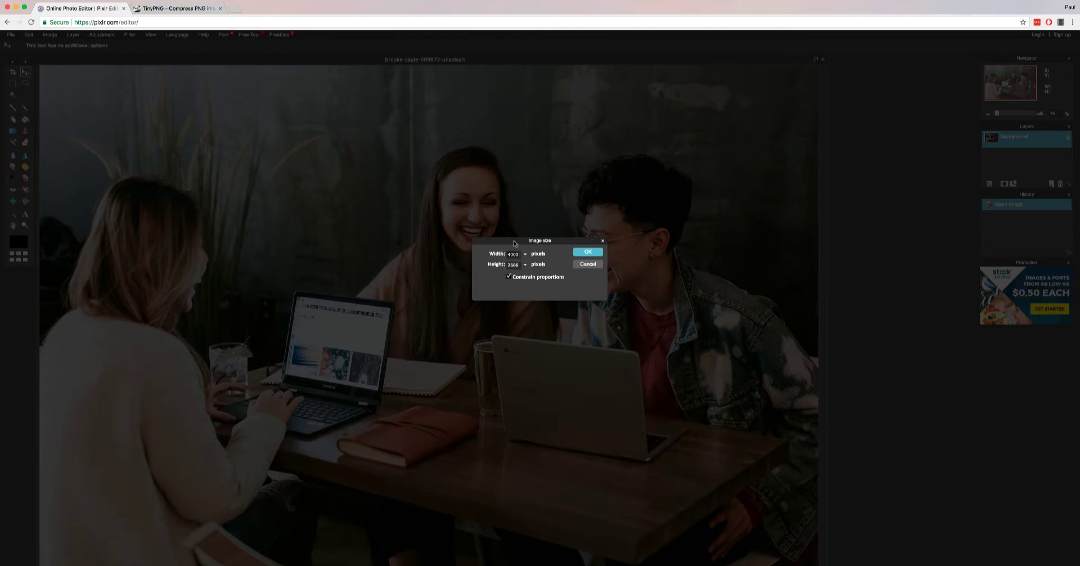
{"action": "left_click_drag", "start_coordinate": [514, 242], "coordinate": [524, 248]}
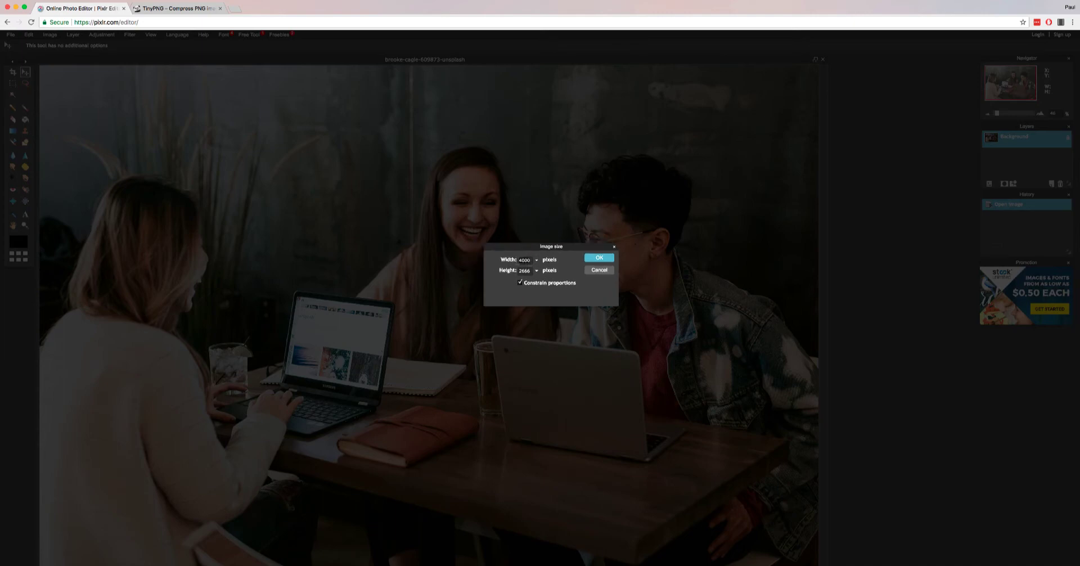
{"action": "type", "text": "600"}
{"action": "left_click", "coordinate": [520, 283]}
{"action": "left_click", "coordinate": [596, 258]}
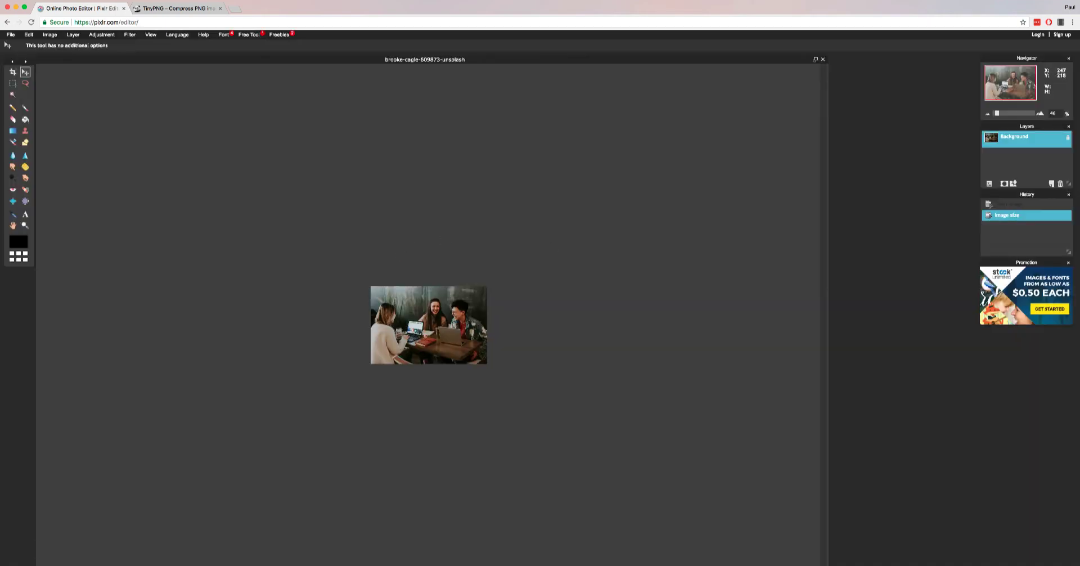
- View the resized image at actual pixels with the Zoom tool, and return to the Move tool
{"action": "right_click", "coordinate": [430, 318]}
{"action": "left_click", "coordinate": [430, 319]}
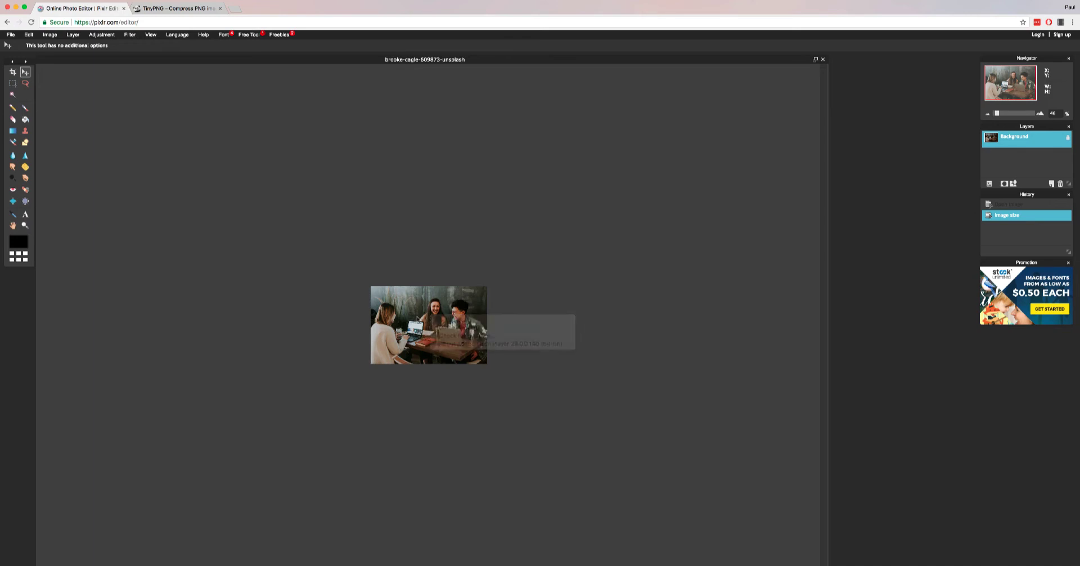
{"action": "right_click", "coordinate": [430, 318]}
{"action": "left_click", "coordinate": [407, 310]}
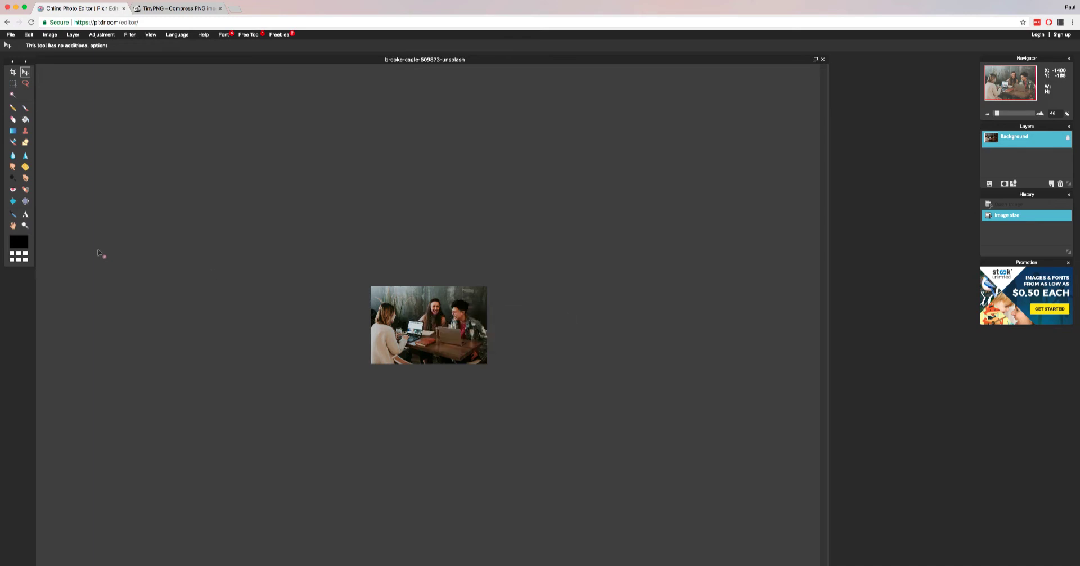
{"action": "left_click", "coordinate": [25, 225]}
{"action": "right_click", "coordinate": [421, 311]}
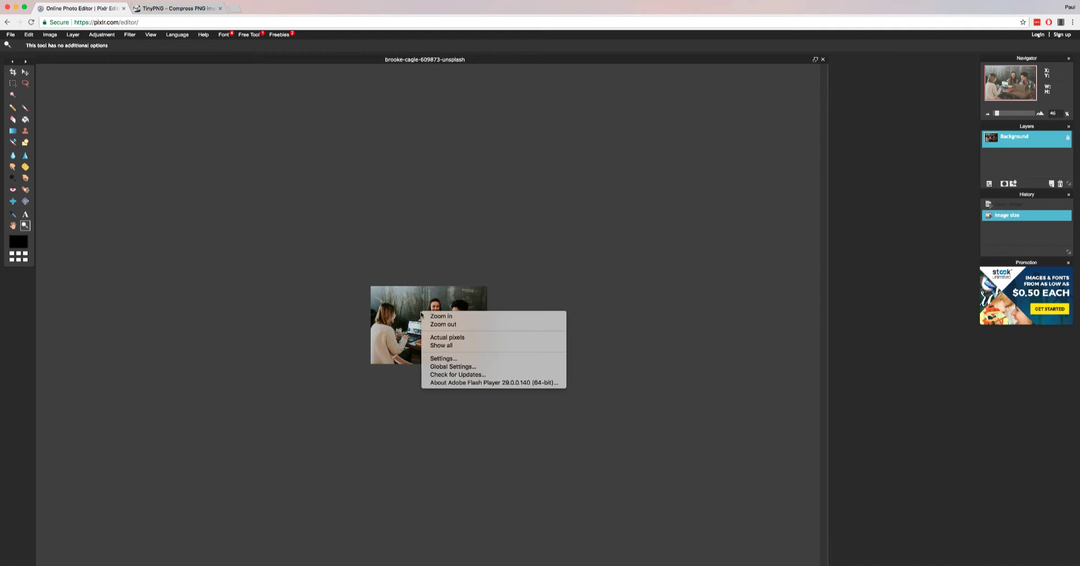
{"action": "left_click", "coordinate": [437, 337]}
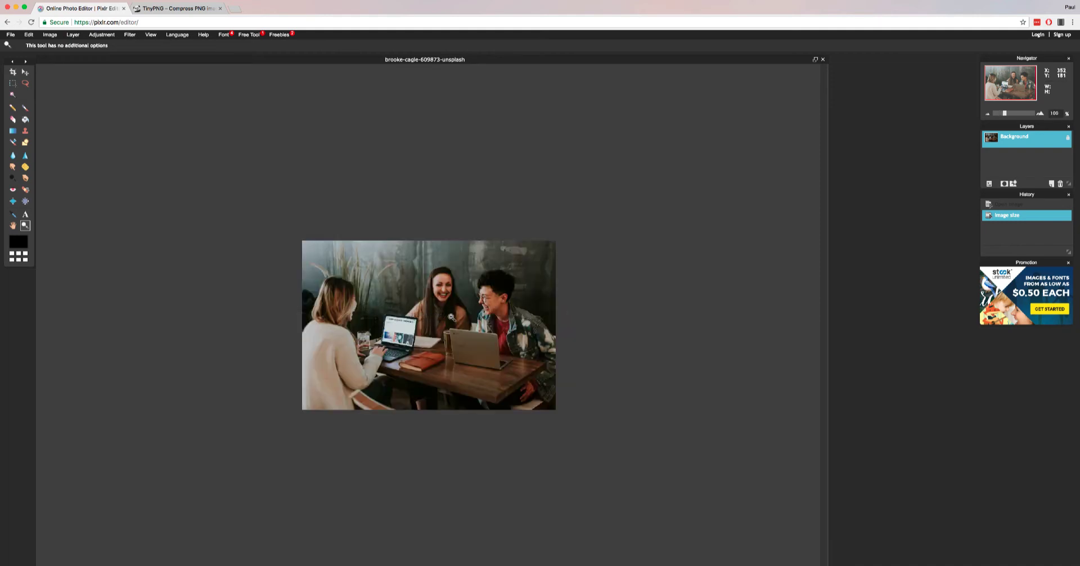
{"action": "key", "text": "v"}
- Start saving the image to the computer and name it "New Image name"
{"action": "left_click", "coordinate": [11, 34]}
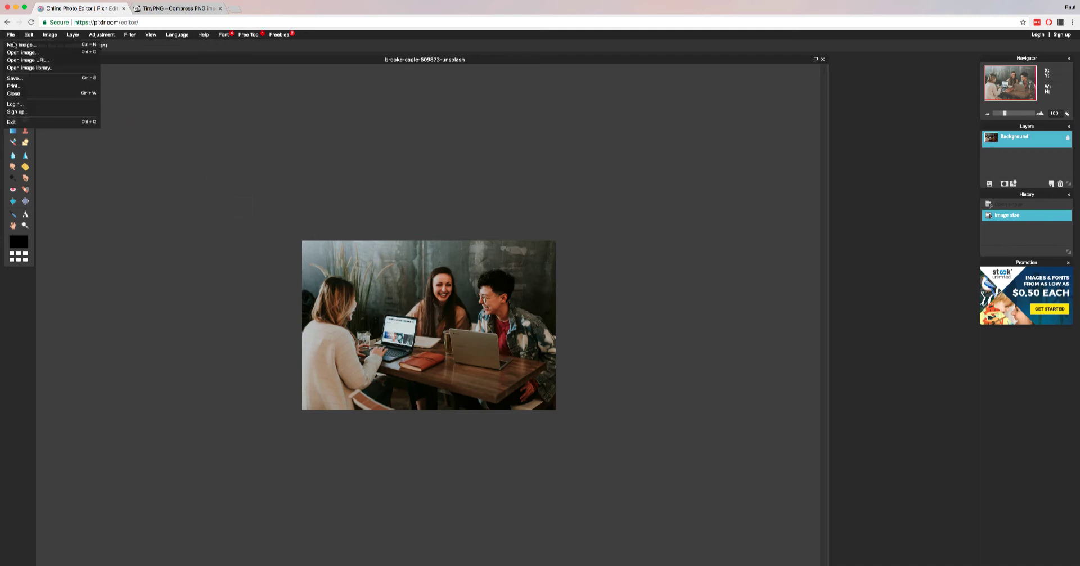
{"action": "left_click", "coordinate": [14, 78]}
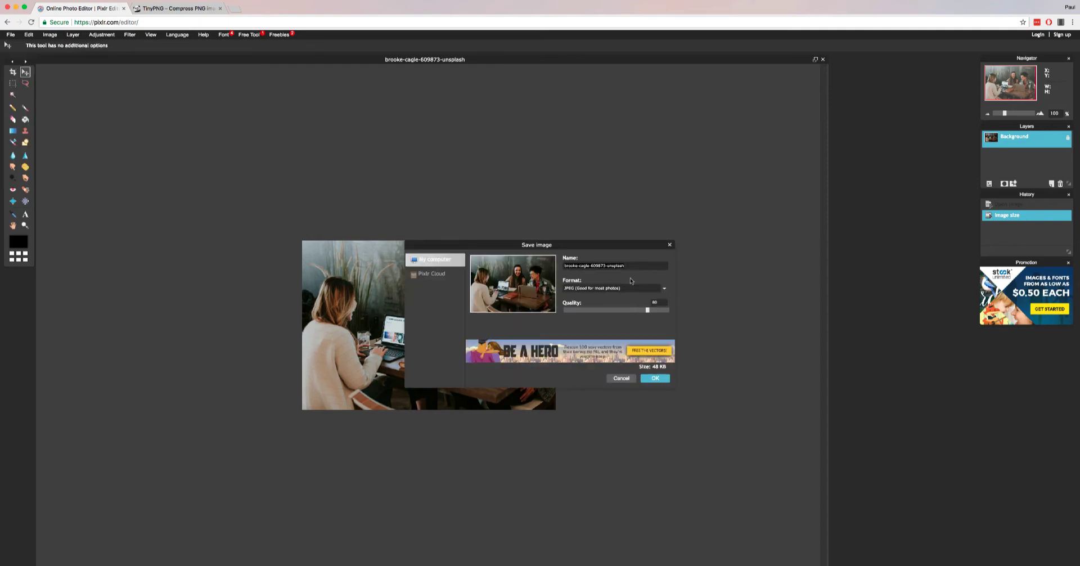
{"action": "key", "text": "super+a"}
{"action": "type", "text": "New Image nam"}
{"action": "left_click_drag", "start_coordinate": [583, 244], "coordinate": [588, 248]}
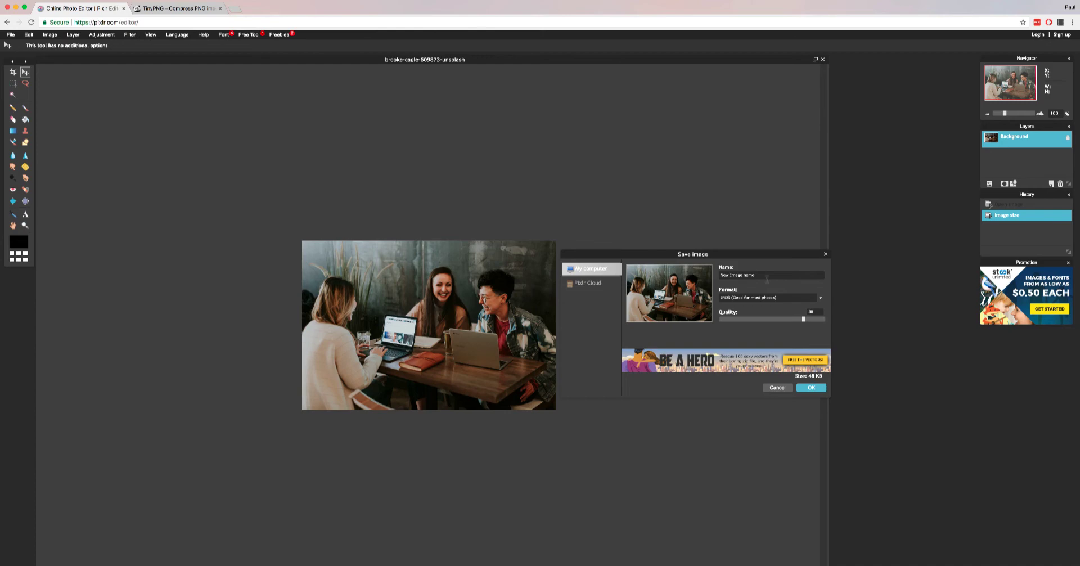
{"action": "left_click_drag", "start_coordinate": [703, 256], "coordinate": [712, 258]}
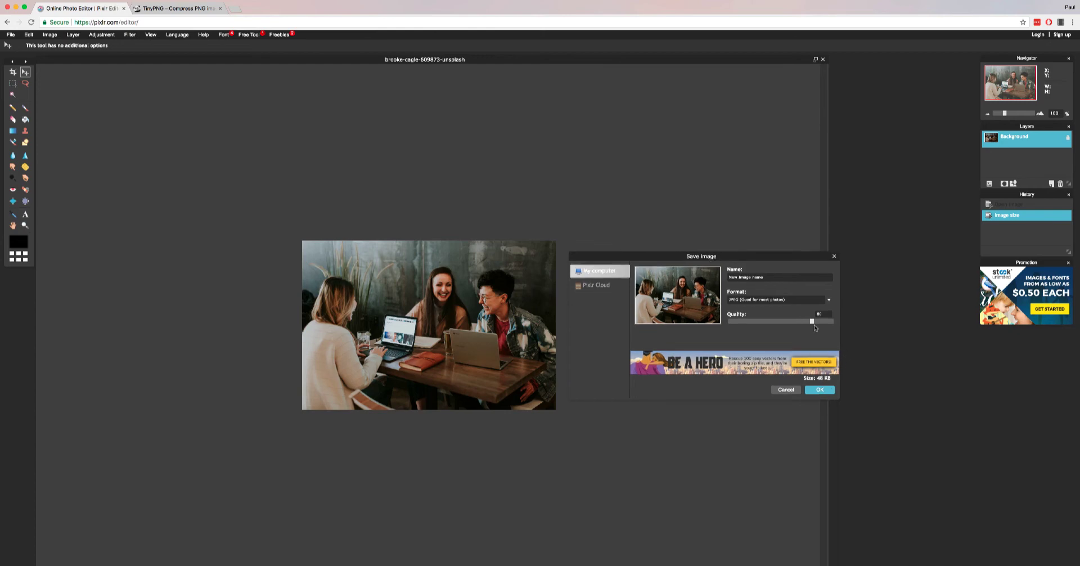
- Compare higher JPEG quality levels, set the quality to about 80, and save the image to the Desktop
{"action": "left_click_drag", "start_coordinate": [811, 322], "coordinate": [837, 325]}
{"action": "left_click_drag", "start_coordinate": [834, 322], "coordinate": [822, 322]}
{"action": "left_click_drag", "start_coordinate": [824, 322], "coordinate": [828, 323]}
{"action": "left_click_drag", "start_coordinate": [745, 257], "coordinate": [760, 268]}
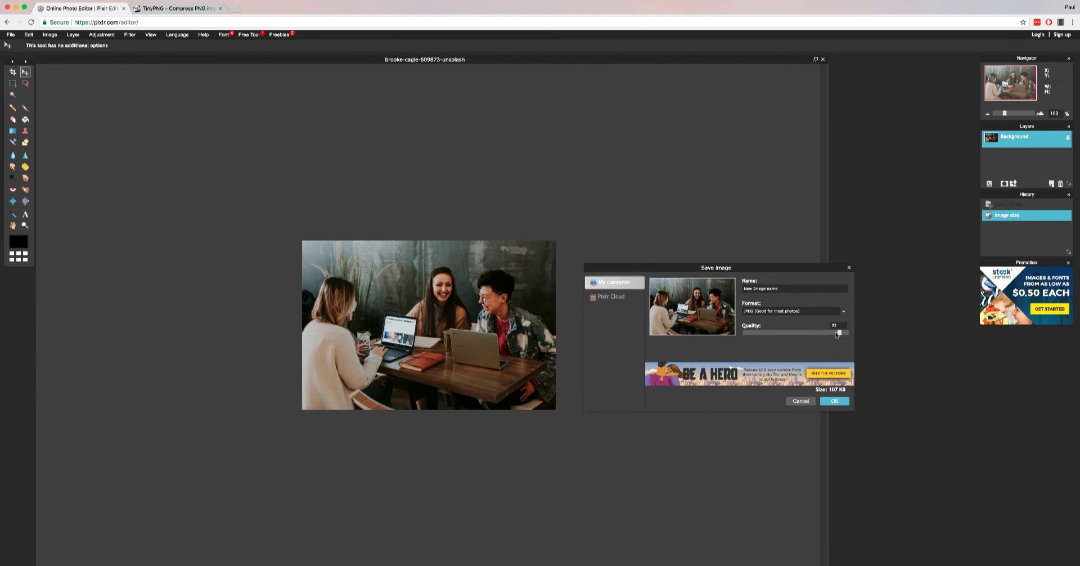
{"action": "left_click_drag", "start_coordinate": [842, 333], "coordinate": [822, 334]}
{"action": "left_click_drag", "start_coordinate": [722, 268], "coordinate": [724, 264]}
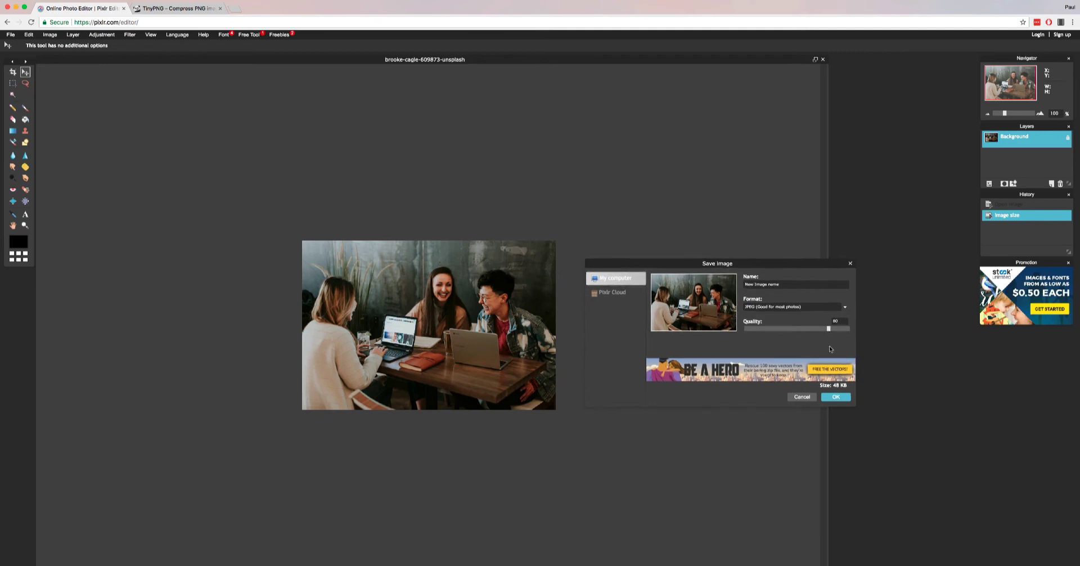
{"action": "left_click", "coordinate": [834, 397]}
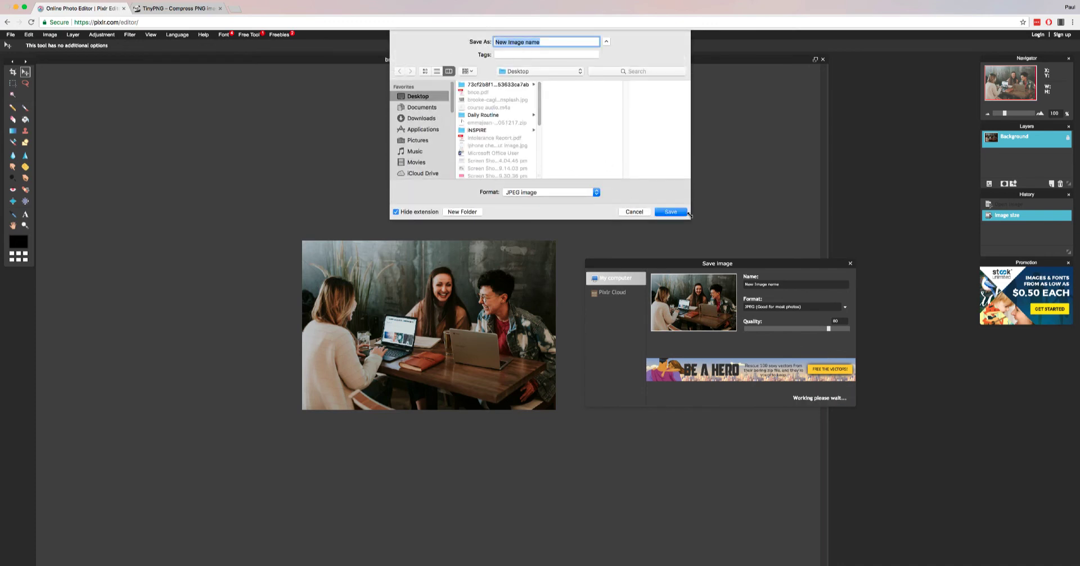
{"action": "left_click", "coordinate": [680, 213]}
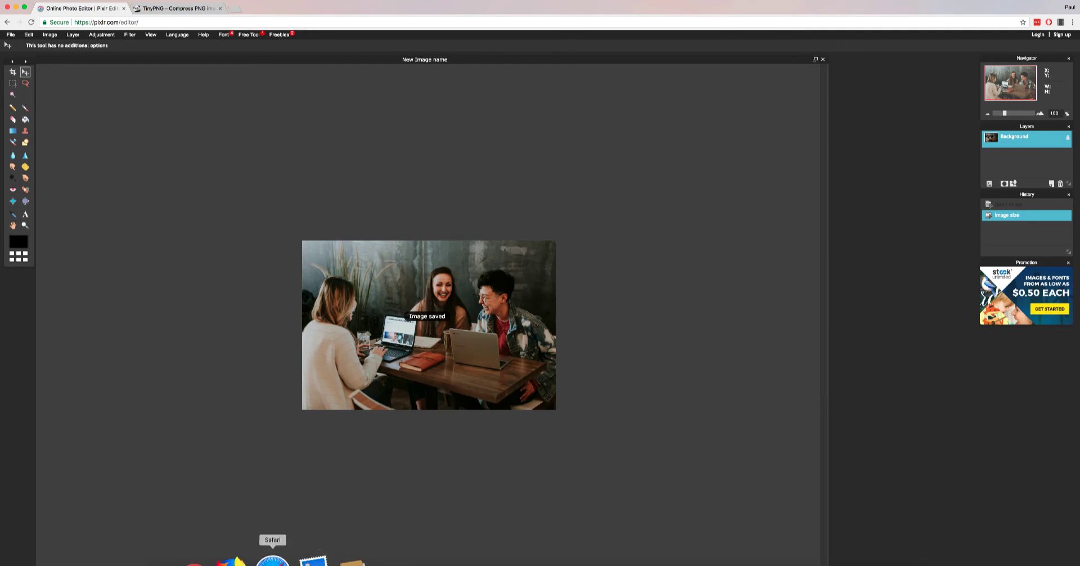
- Switch to Finder and examine the file size and full preview of New Image name.jpg on the Desktop
{"action": "left_click", "coordinate": [181, 559]}
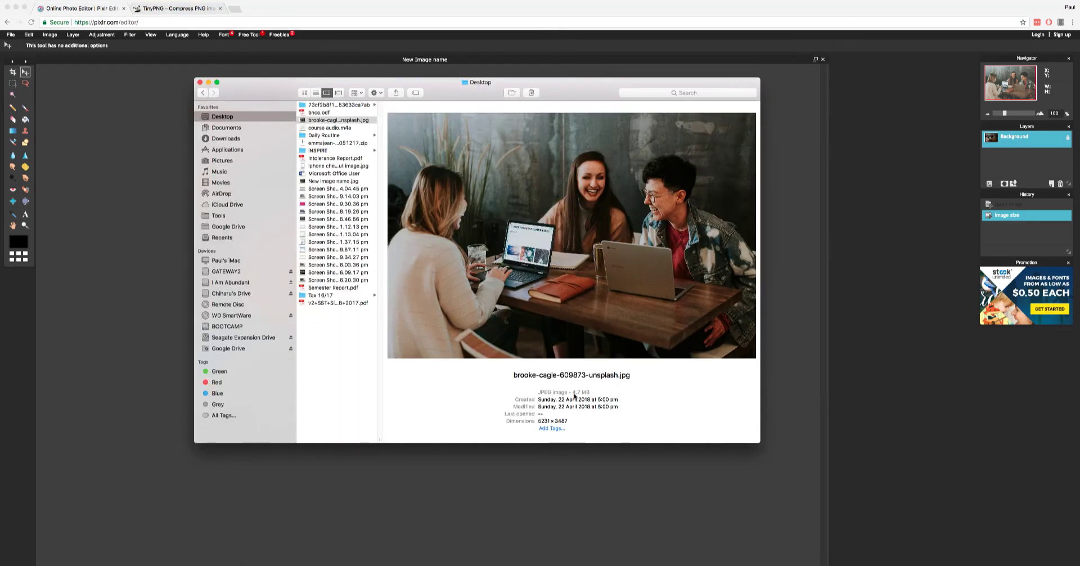
{"action": "left_click", "coordinate": [336, 181]}
{"action": "left_click_drag", "start_coordinate": [589, 392], "coordinate": [573, 391]}
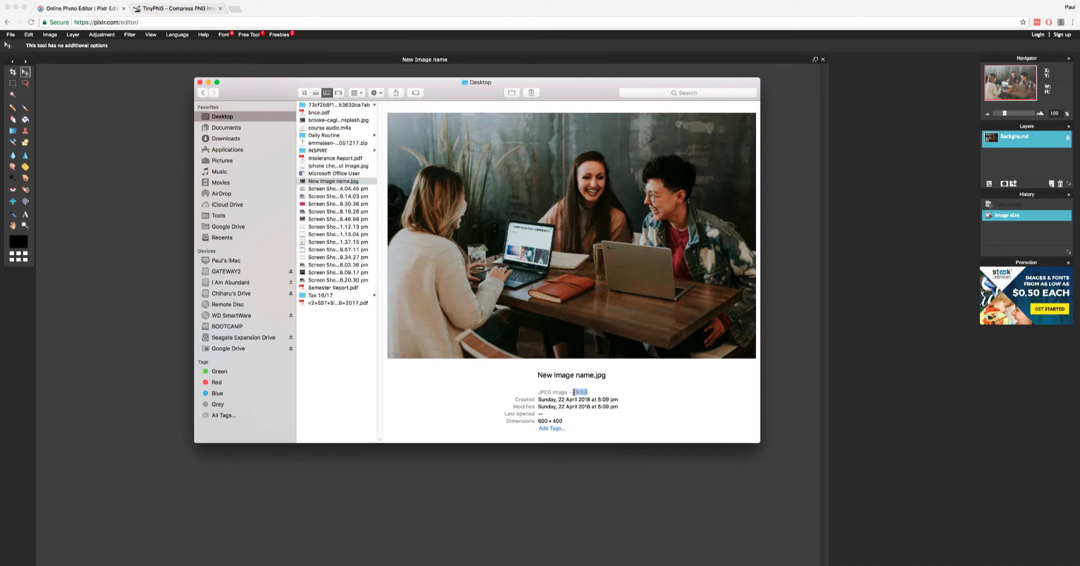
{"action": "left_click", "coordinate": [596, 391]}
{"action": "left_click", "coordinate": [370, 182]}
{"action": "key", "text": "space"}
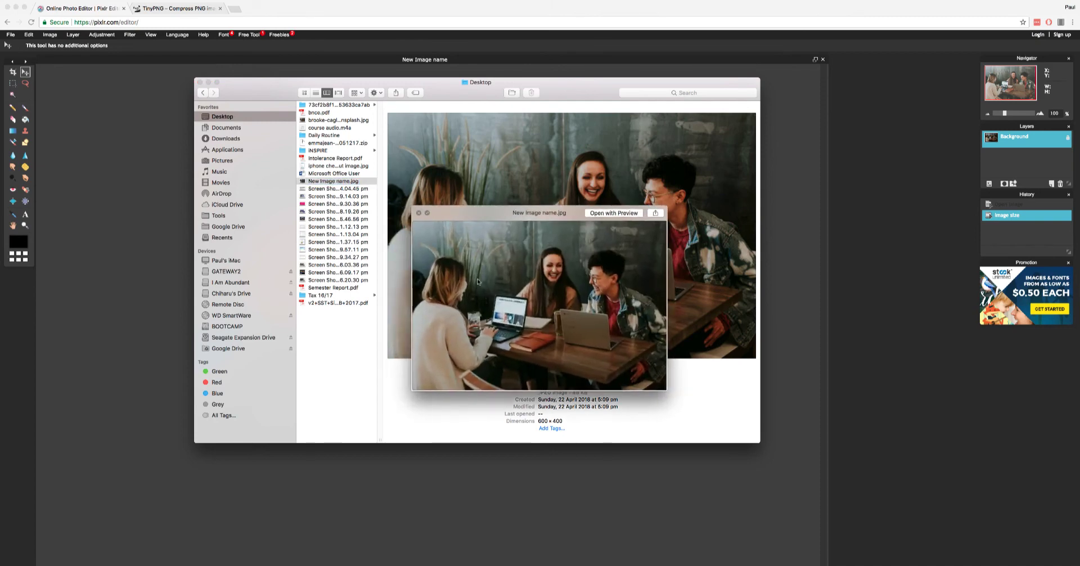
{"action": "key", "text": "space"}
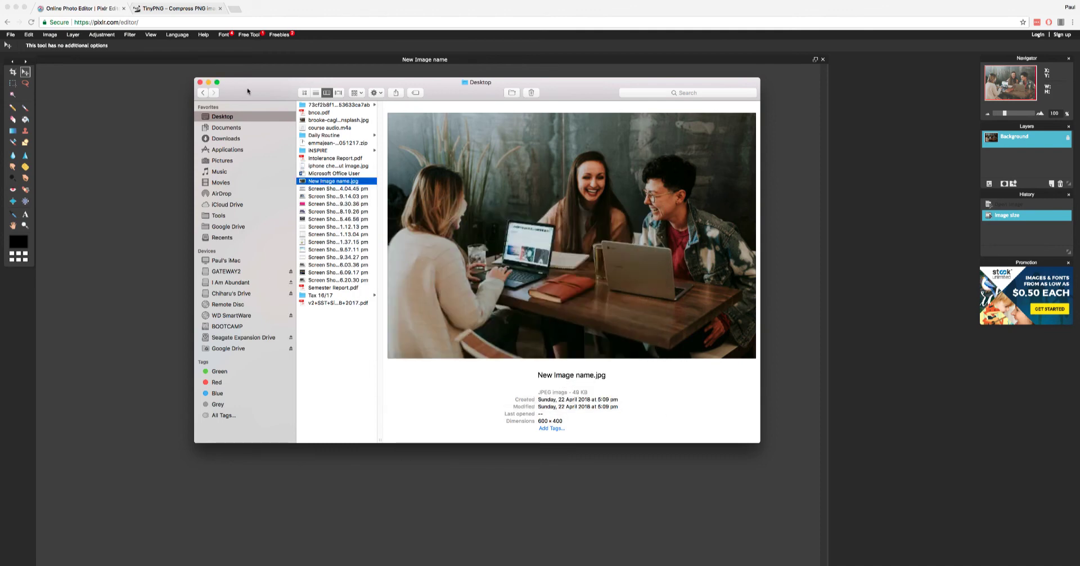
{"action": "left_click_drag", "start_coordinate": [248, 91], "coordinate": [262, 113]}
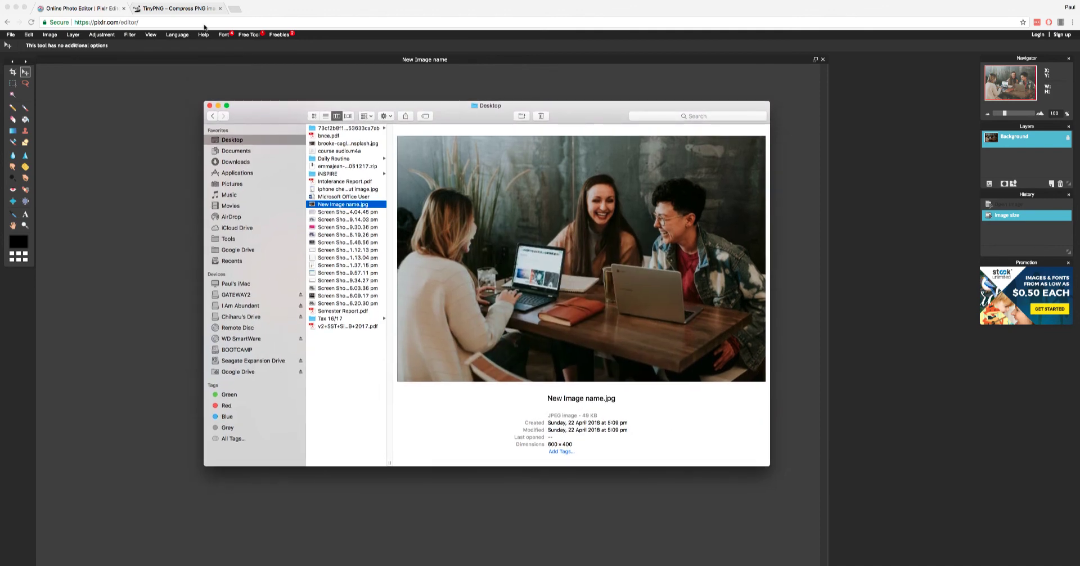
- Switch to the TinyPNG page and upload New Image name.jpg from the Finder Desktop folder for compression
{"action": "left_click", "coordinate": [179, 8]}
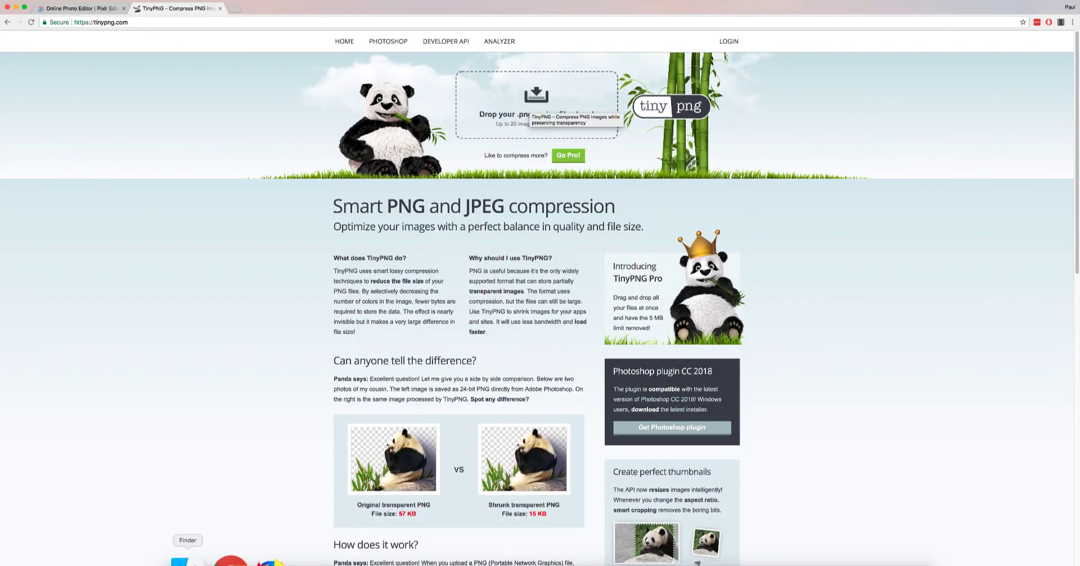
{"action": "left_click", "coordinate": [186, 561]}
{"action": "left_click_drag", "start_coordinate": [459, 108], "coordinate": [384, 267]}
{"action": "left_click_drag", "start_coordinate": [281, 339], "coordinate": [519, 122]}
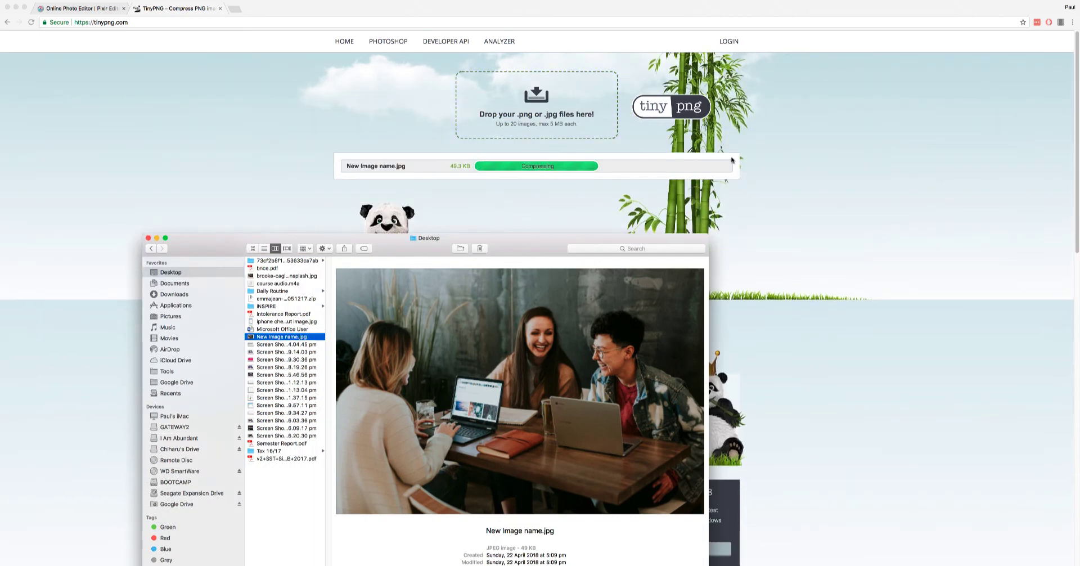
{"action": "left_click", "coordinate": [681, 187]}
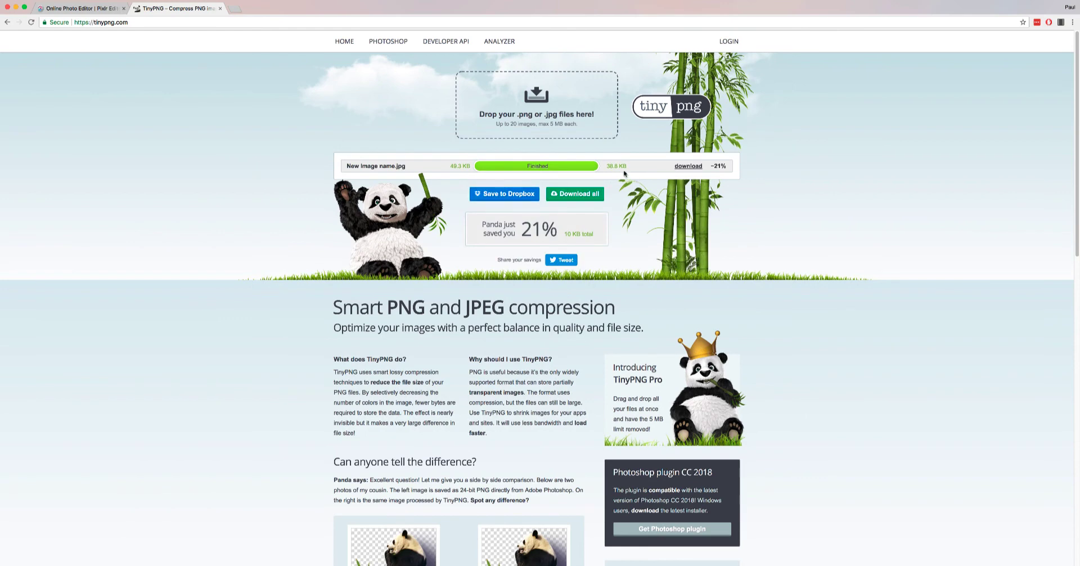
- Check the compressed file size, download the compressed New Image name.jpg and show it in the Finder Downloads folder
{"action": "left_click_drag", "start_coordinate": [606, 166], "coordinate": [616, 167]}
{"action": "triple_click", "coordinate": [633, 168]}
{"action": "left_click", "coordinate": [633, 169]}
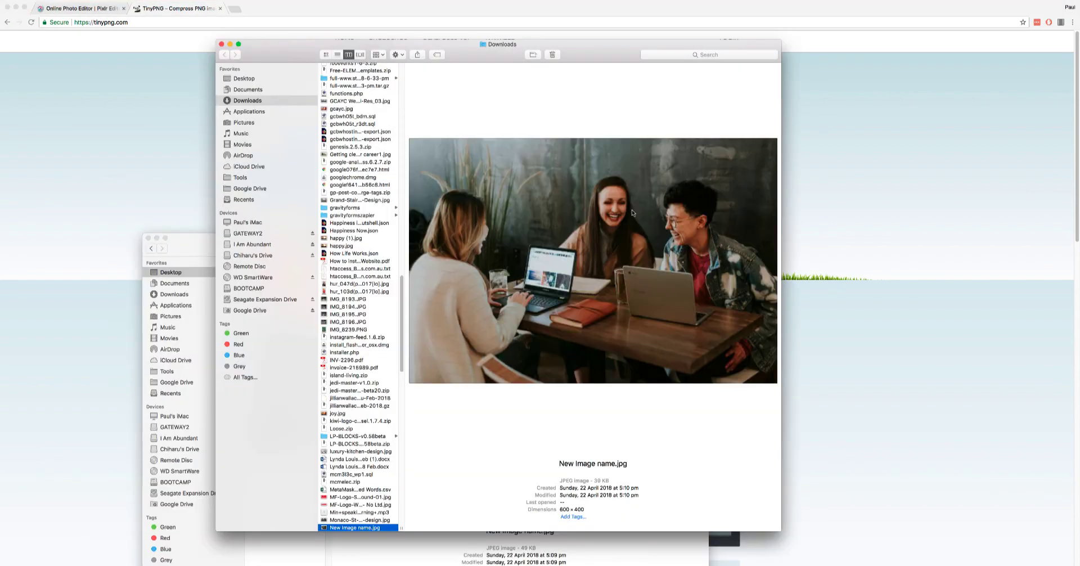
- Arrange the Desktop and Downloads Finder windows side by side so both previews of New Image name.jpg can be compared
{"action": "left_click_drag", "start_coordinate": [474, 54], "coordinate": [686, 58]}
{"action": "left_click_drag", "start_coordinate": [390, 248], "coordinate": [170, 115]}
{"action": "left_click_drag", "start_coordinate": [303, 118], "coordinate": [340, 131]}
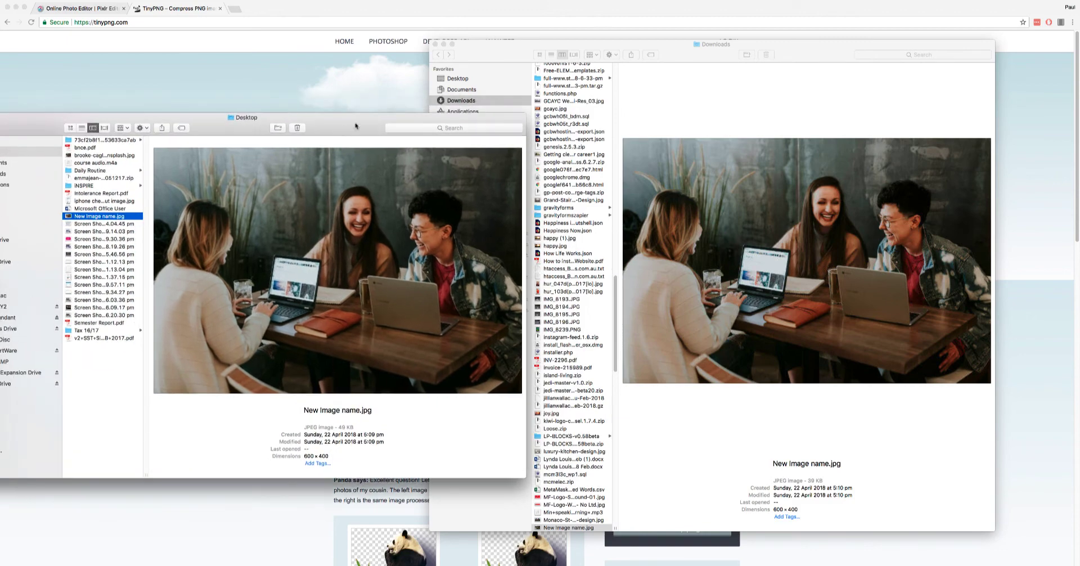
{"action": "left_click_drag", "start_coordinate": [503, 57], "coordinate": [529, 40]}
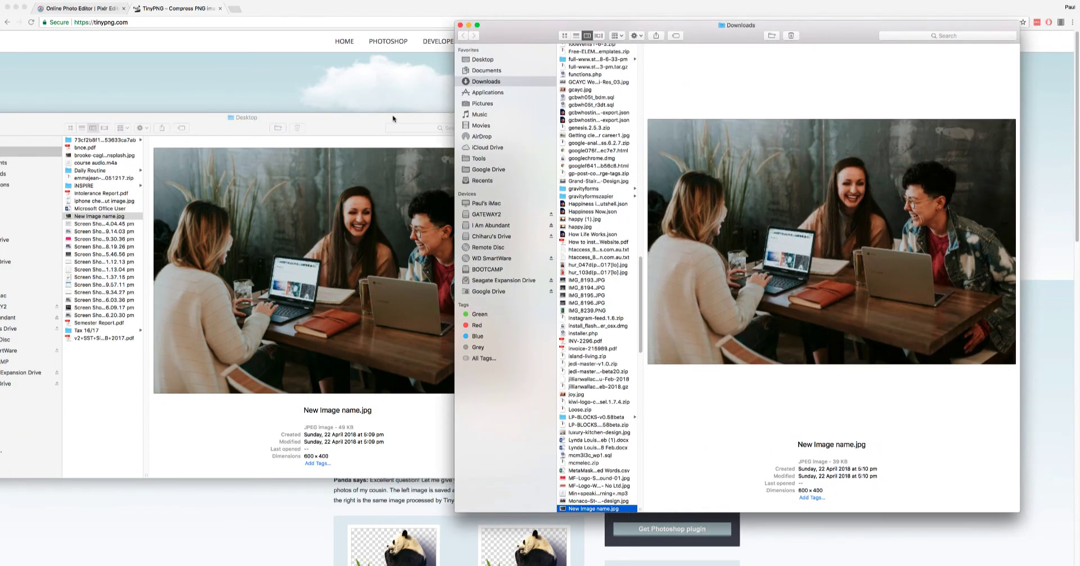
{"action": "left_click_drag", "start_coordinate": [395, 118], "coordinate": [420, 117]}
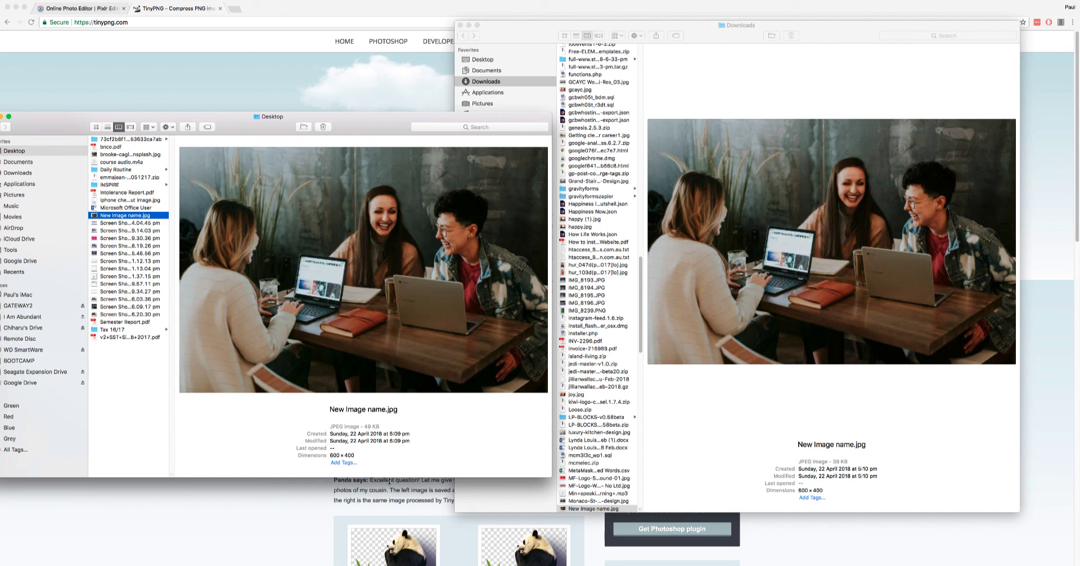
- Compare the image quality and file size of the two New Image name.jpg versions, and check the compressed copy's dimensions
{"action": "left_click_drag", "start_coordinate": [379, 426], "coordinate": [364, 426]}
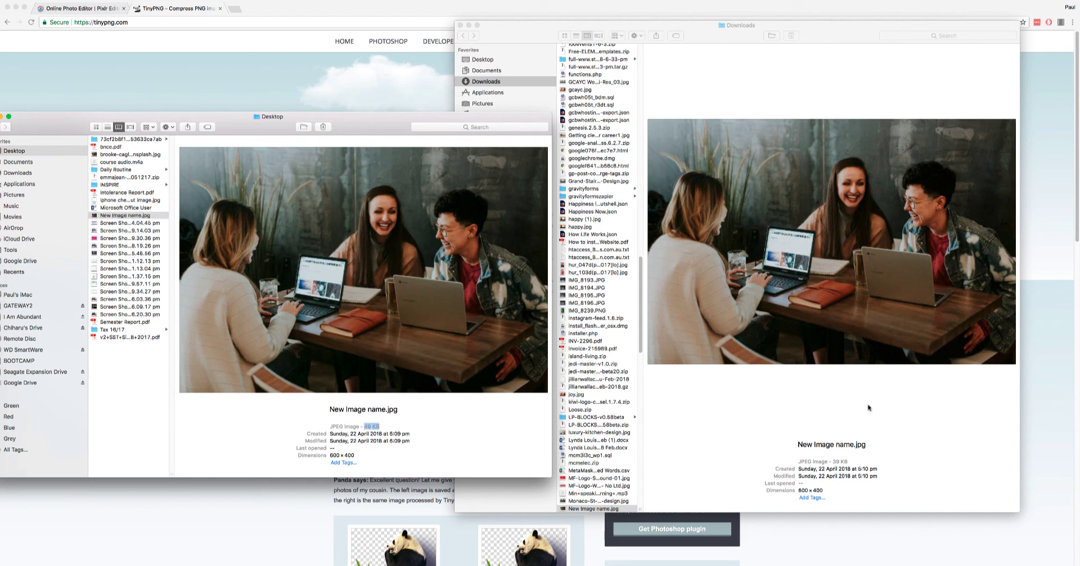
{"action": "left_click", "coordinate": [848, 180]}
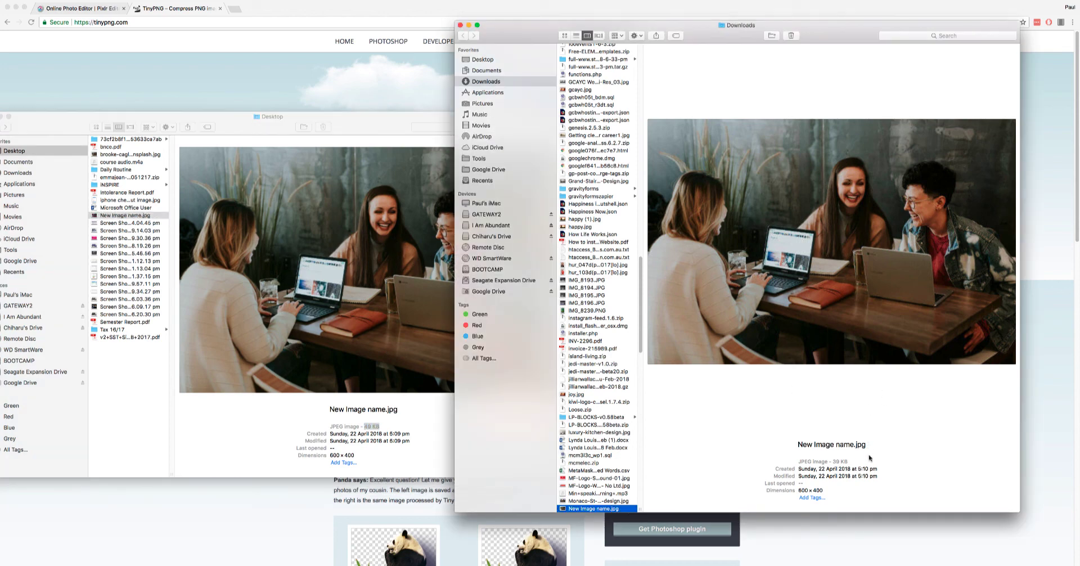
{"action": "mouse_move", "coordinate": [867, 460]}
{"action": "left_mouse_down"}
{"action": "mouse_move", "coordinate": [833, 460]}
{"action": "mouse_move", "coordinate": [868, 460]}
{"action": "left_mouse_up"}
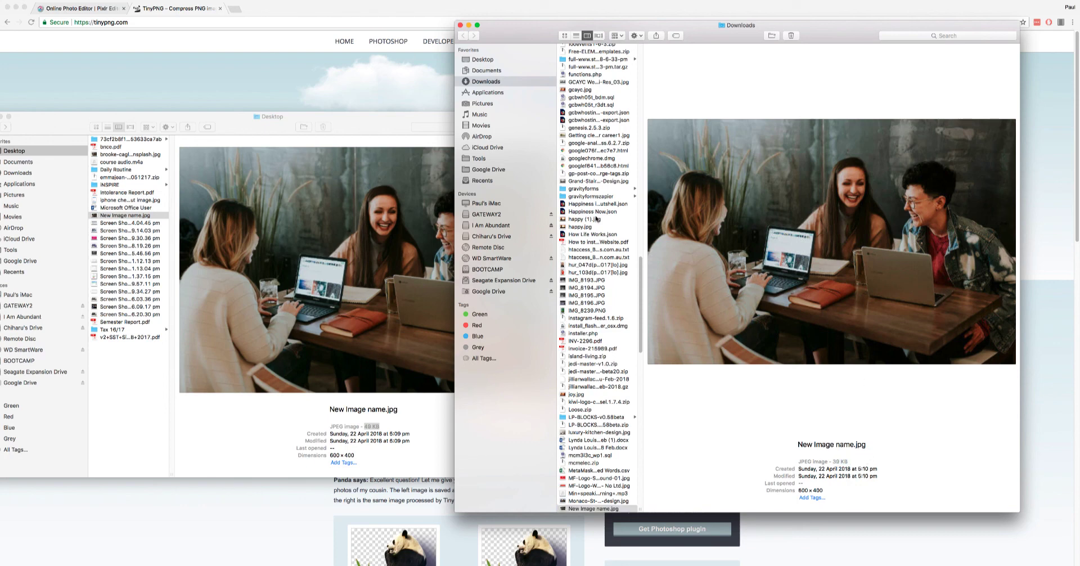
{"action": "left_click", "coordinate": [356, 138]}
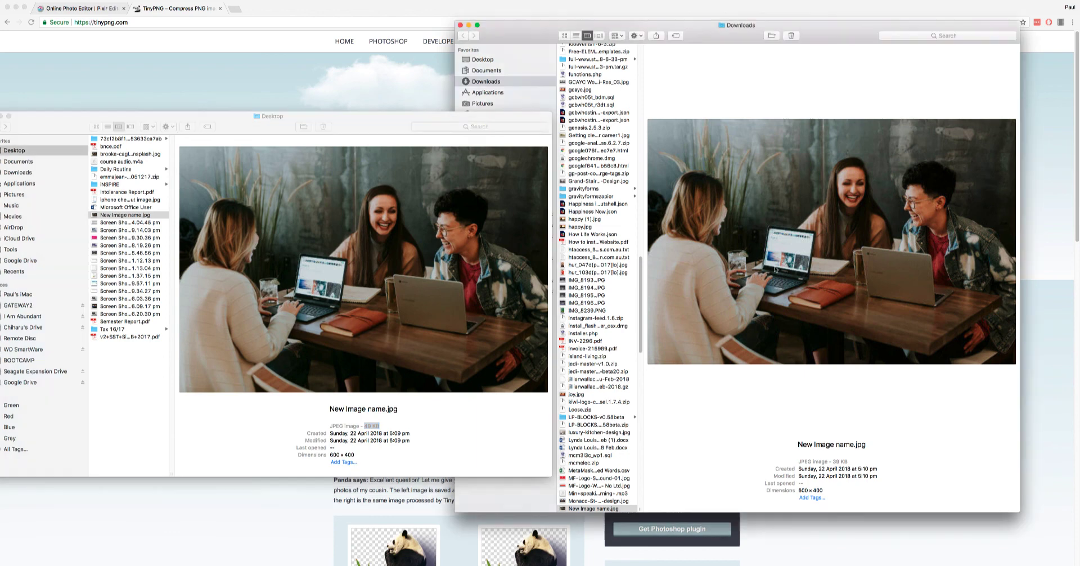
{"action": "left_click", "coordinate": [774, 269]}
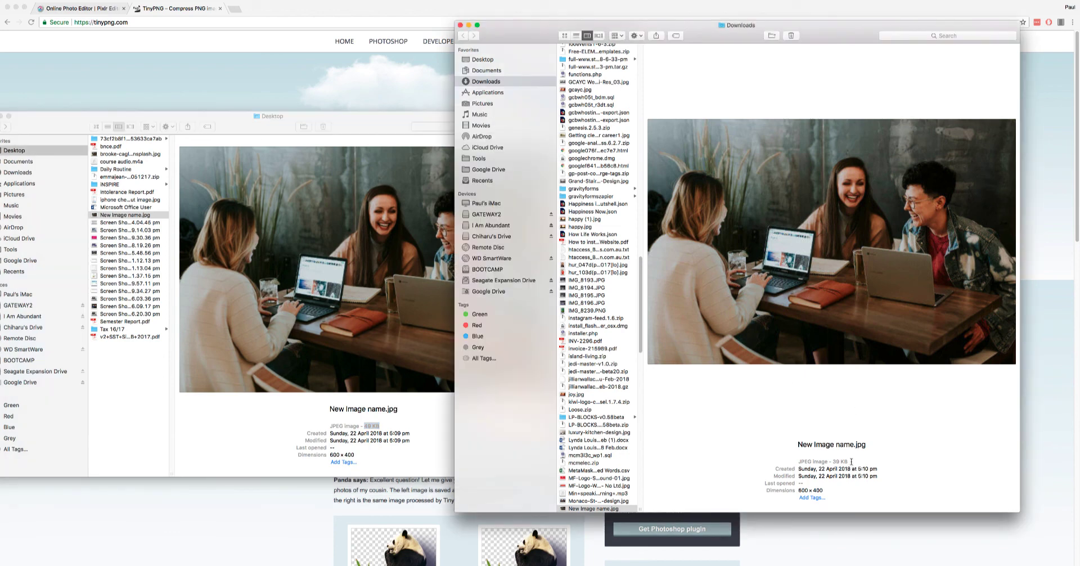
{"action": "left_click_drag", "start_coordinate": [851, 461], "coordinate": [831, 461]}
{"action": "left_click", "coordinate": [851, 461]}
{"action": "left_click_drag", "start_coordinate": [850, 462], "coordinate": [832, 461]}
{"action": "left_click_drag", "start_coordinate": [823, 491], "coordinate": [795, 490]}
{"action": "left_click", "coordinate": [810, 472]}
- Preview the original Unsplash photo on the Desktop and compare its file size with that of the compressed copy in Downloads
{"action": "left_click", "coordinate": [94, 125]}
{"action": "left_click", "coordinate": [114, 147]}
{"action": "left_click", "coordinate": [115, 154]}
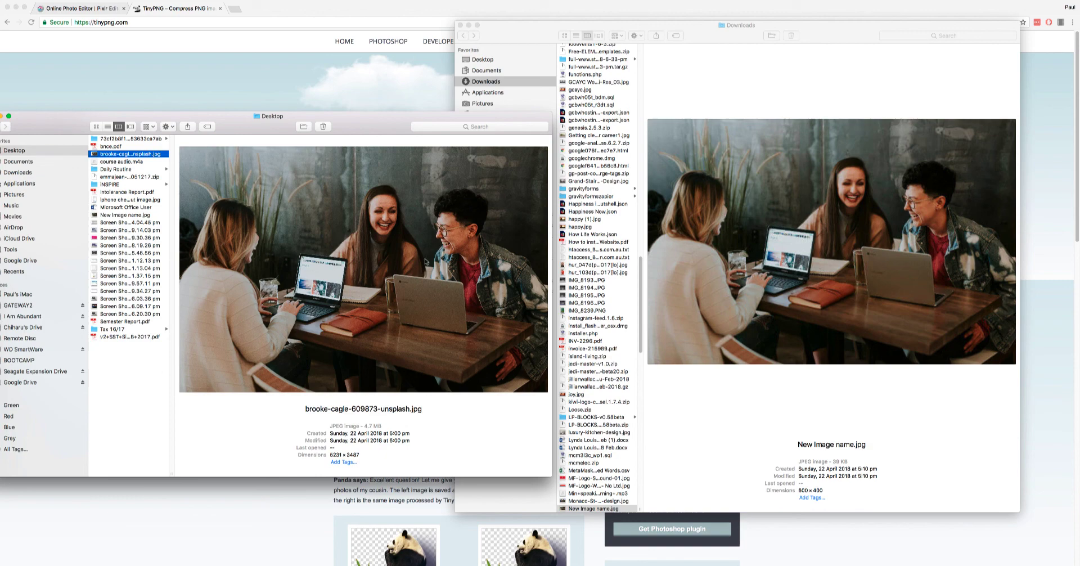
{"action": "key", "text": "space"}
{"action": "key", "text": "space"}
{"action": "left_click", "coordinate": [384, 423]}
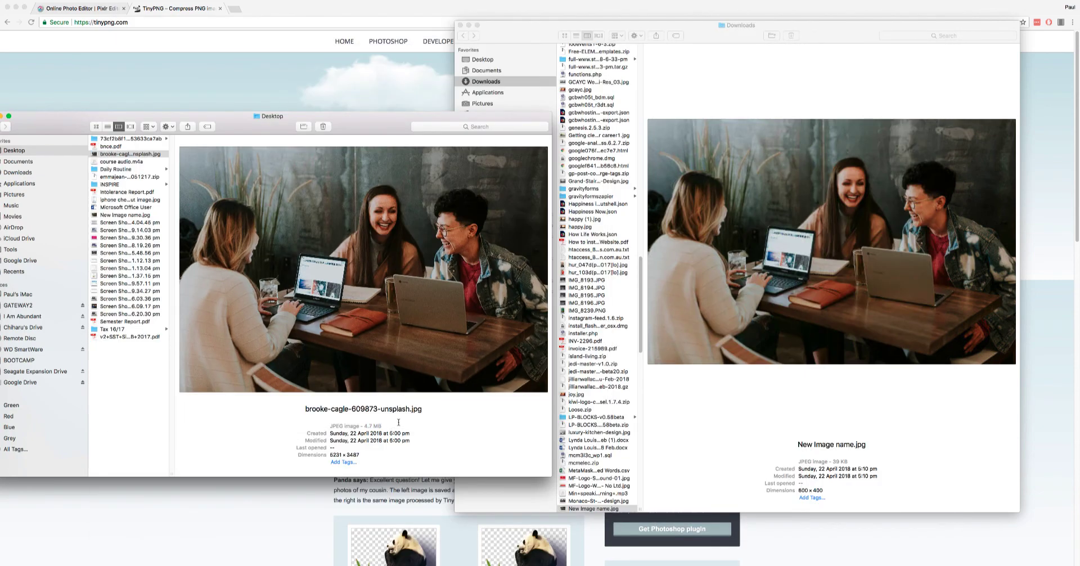
{"action": "left_click", "coordinate": [931, 469]}
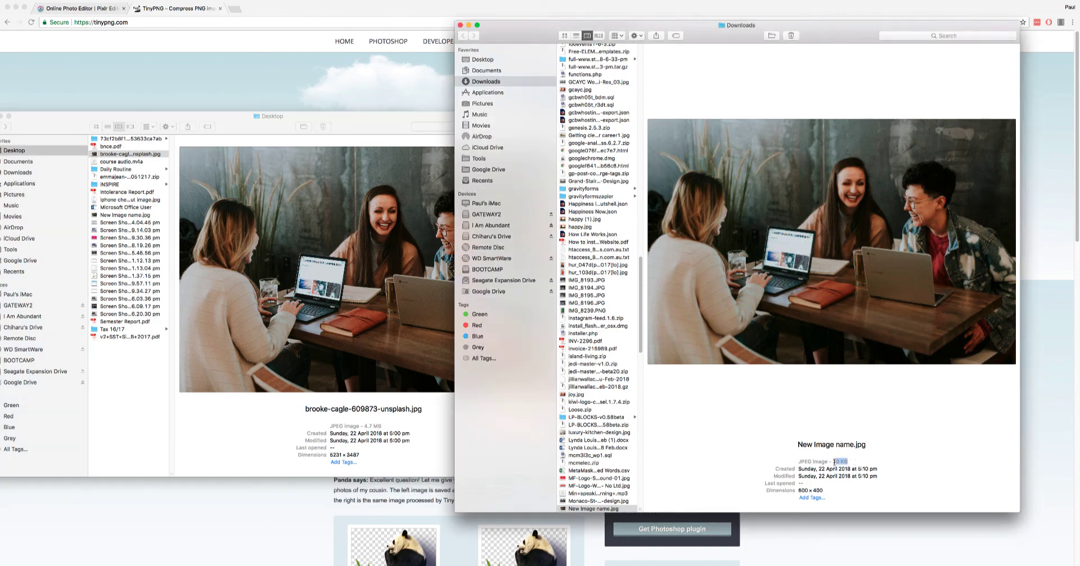
{"action": "left_click_drag", "start_coordinate": [854, 462], "coordinate": [834, 463]}
{"action": "left_click", "coordinate": [854, 461]}
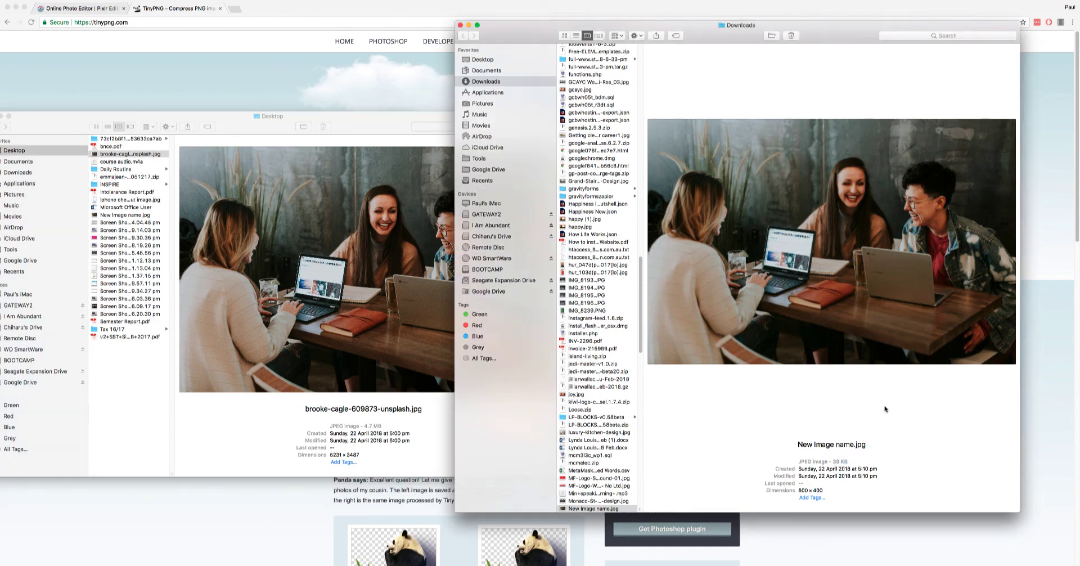